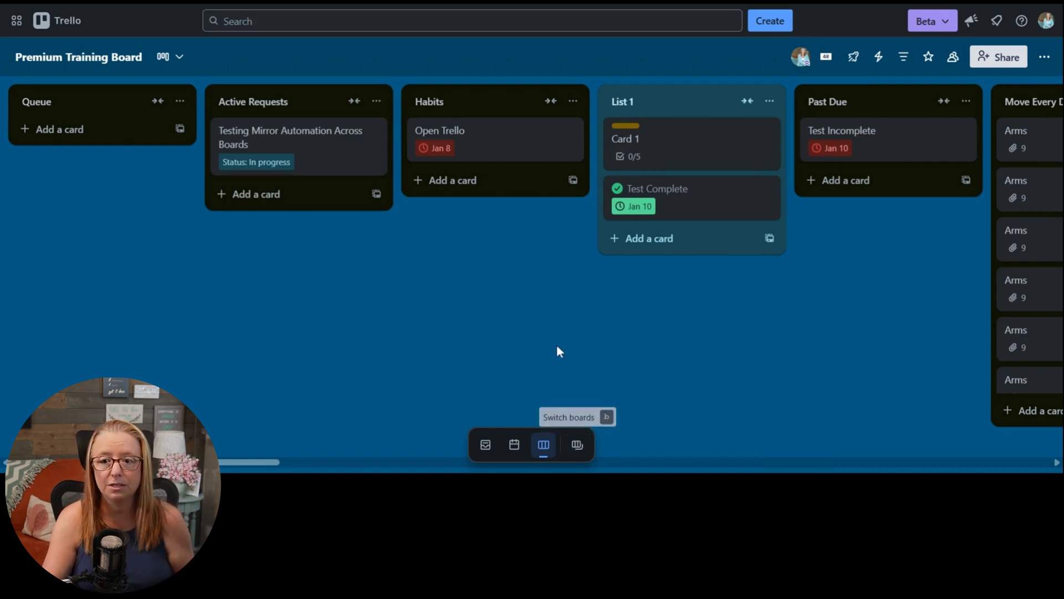
Open the board switcher with B and page through the Starred and Recent board carousels
key(b)
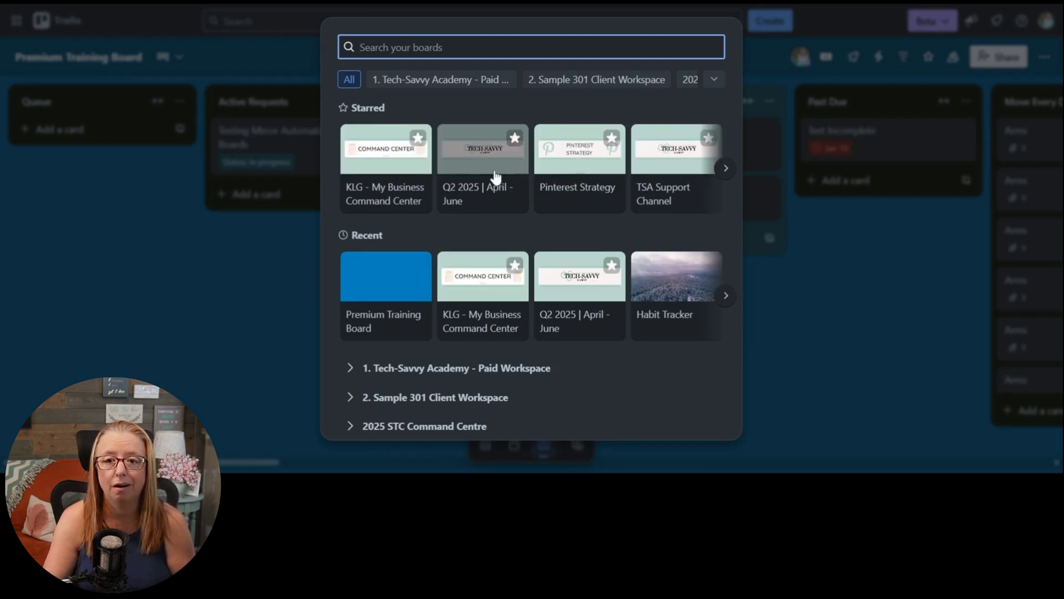
click(723, 171)
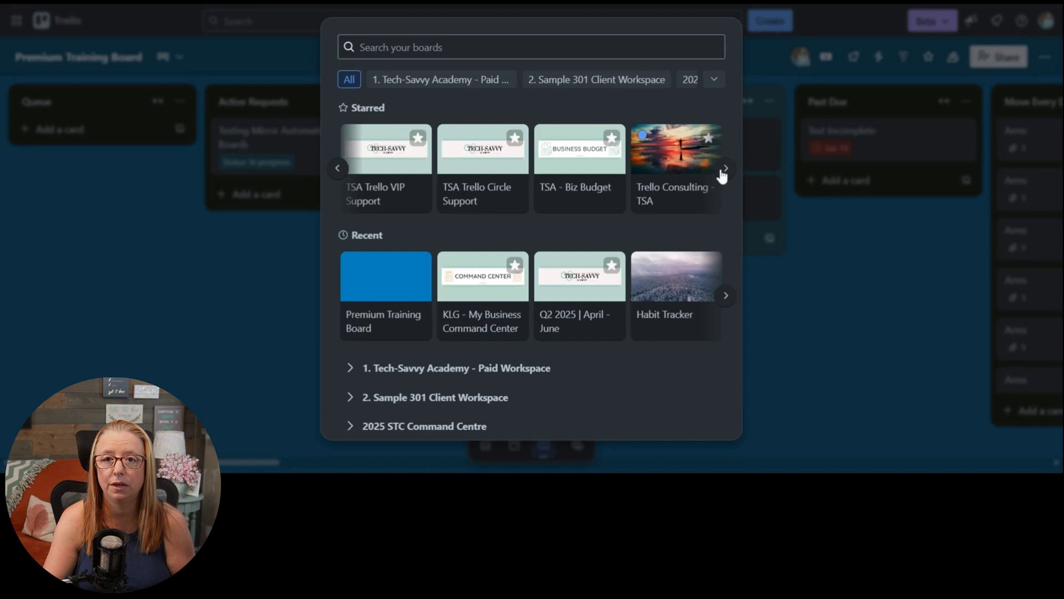
click(724, 170)
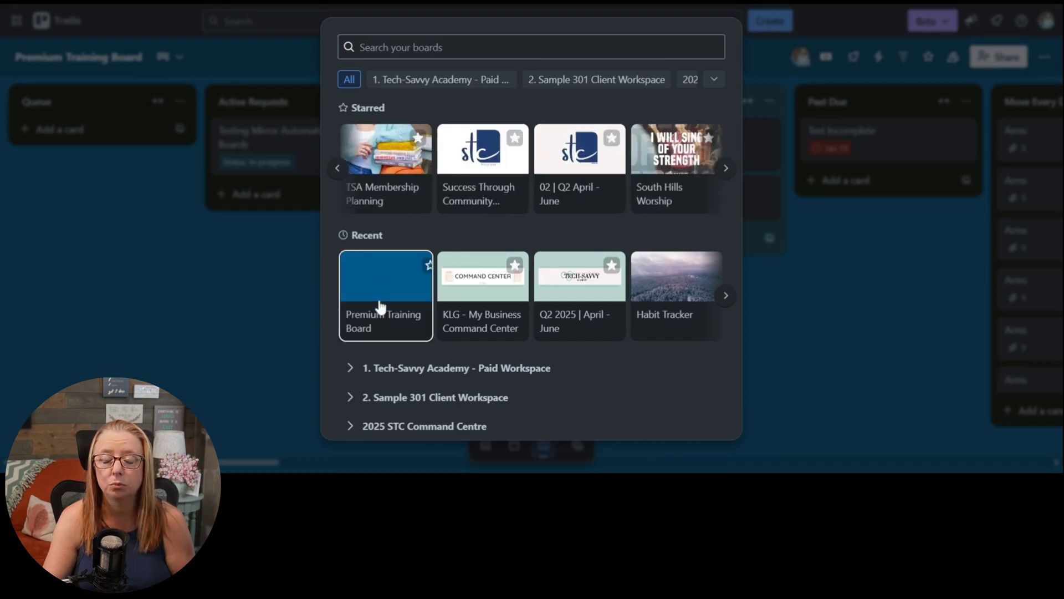
click(726, 299)
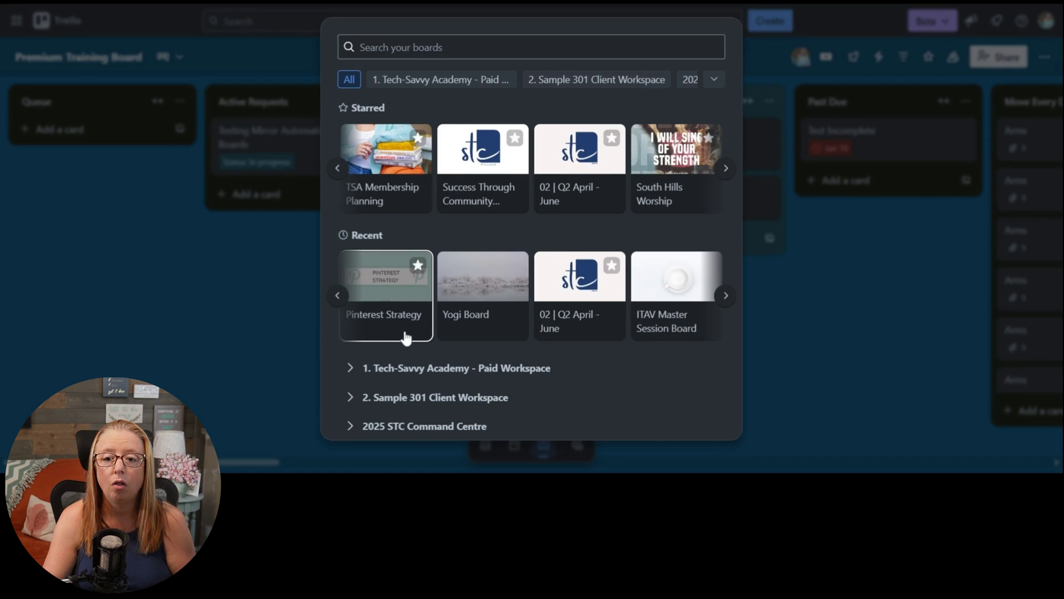
Scroll the switcher's workspace list and expand, then collapse, the full list of workspaces
scroll(406, 338, down, 1)
scroll(407, 338, down, 3)
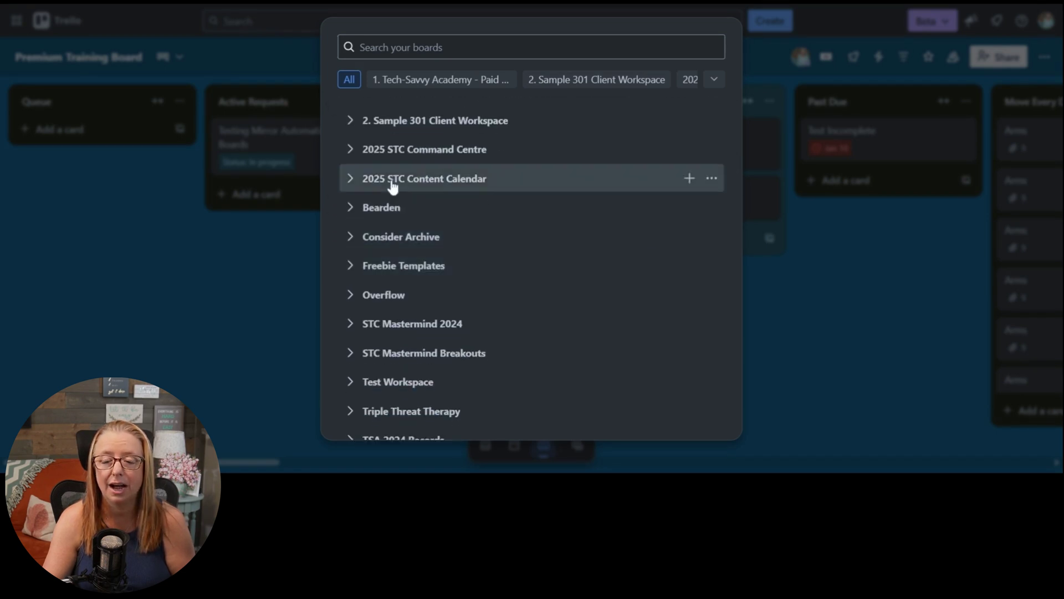
scroll(397, 235, down, 6)
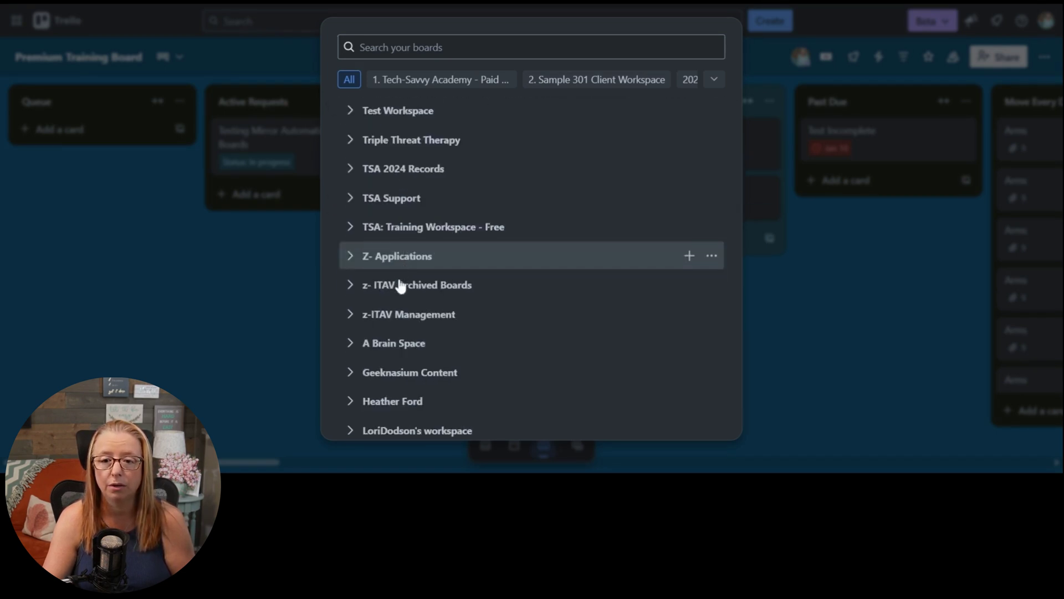
scroll(403, 287, up, 10)
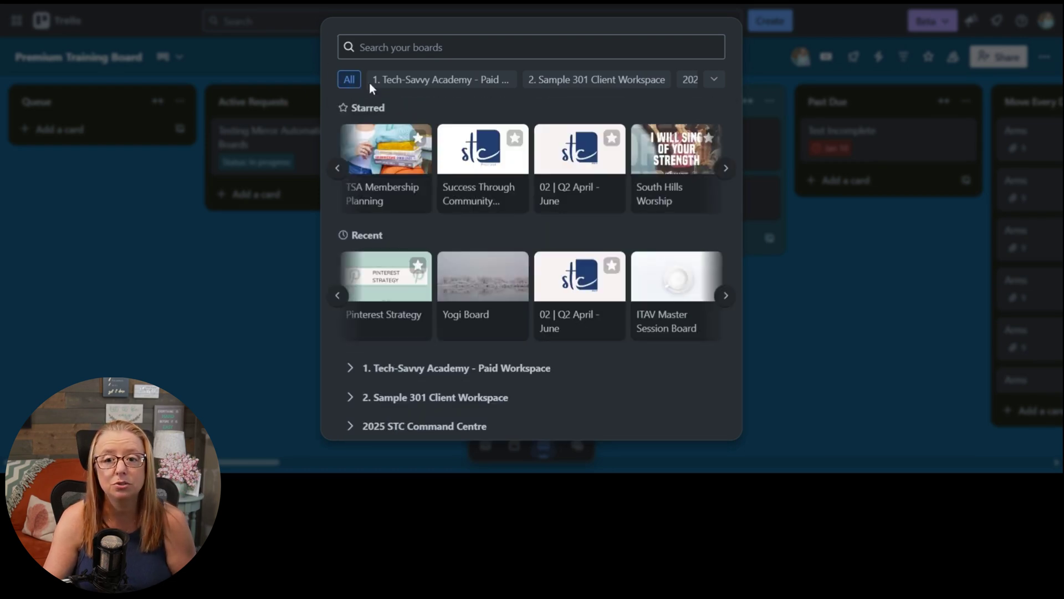
click(714, 83)
click(714, 84)
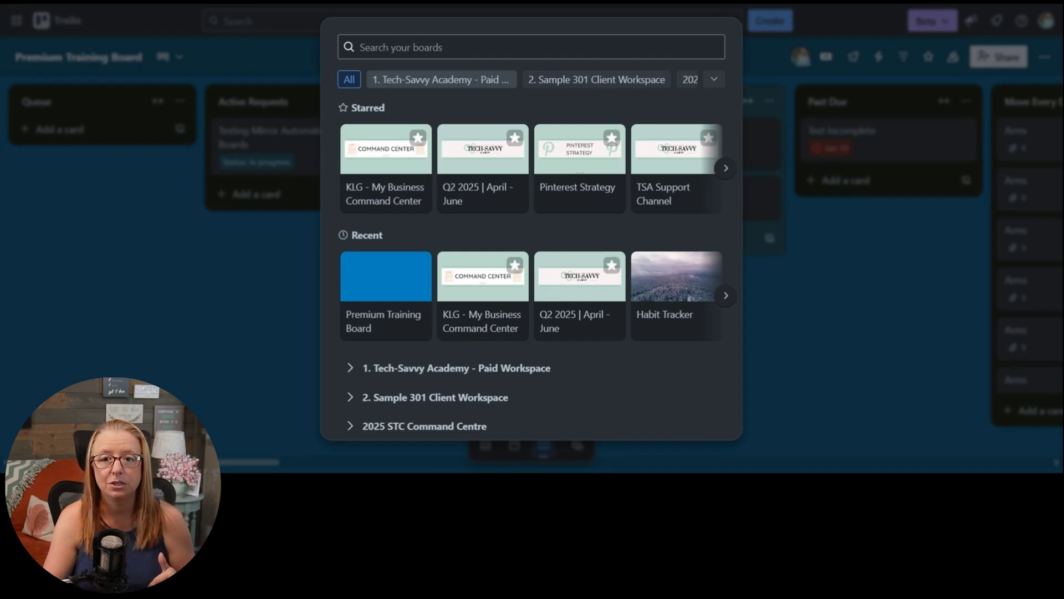
Filter the switcher to the Tech-Savvy Academy workspace and scroll through its boards
click(419, 80)
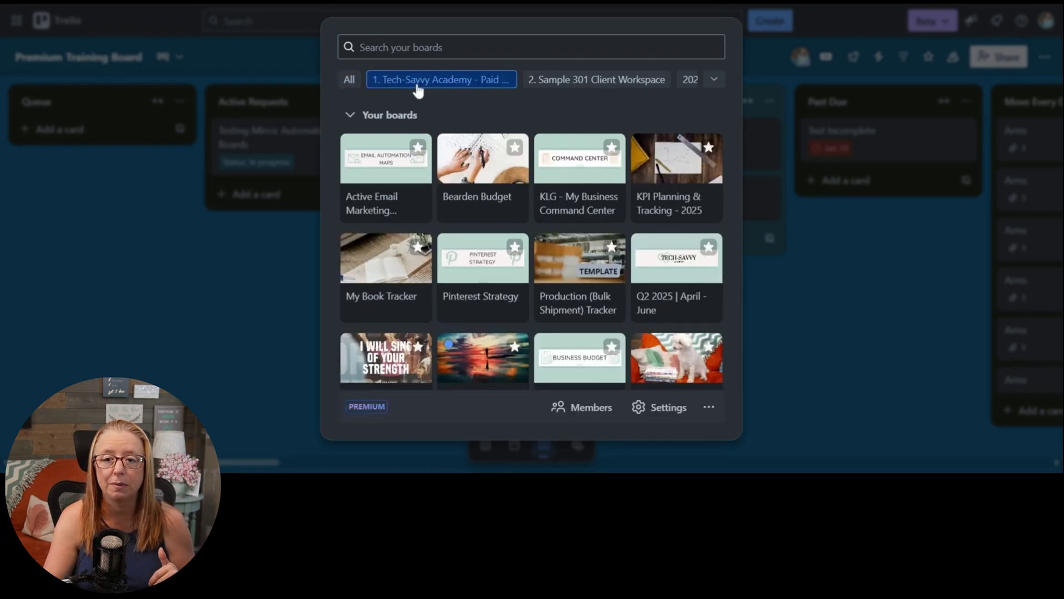
scroll(464, 159, down, 10)
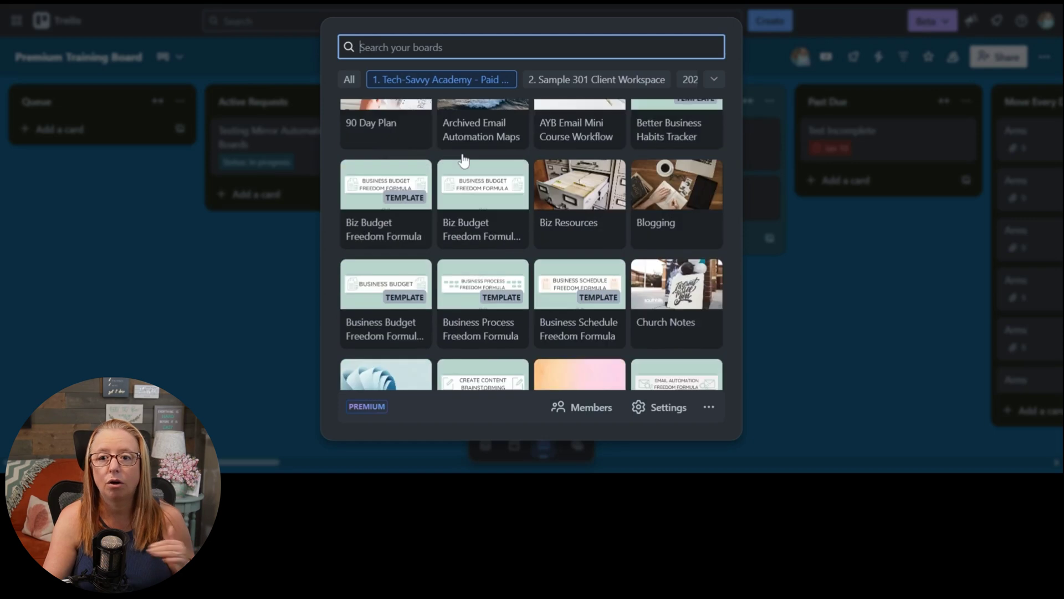
scroll(463, 159, down, 10)
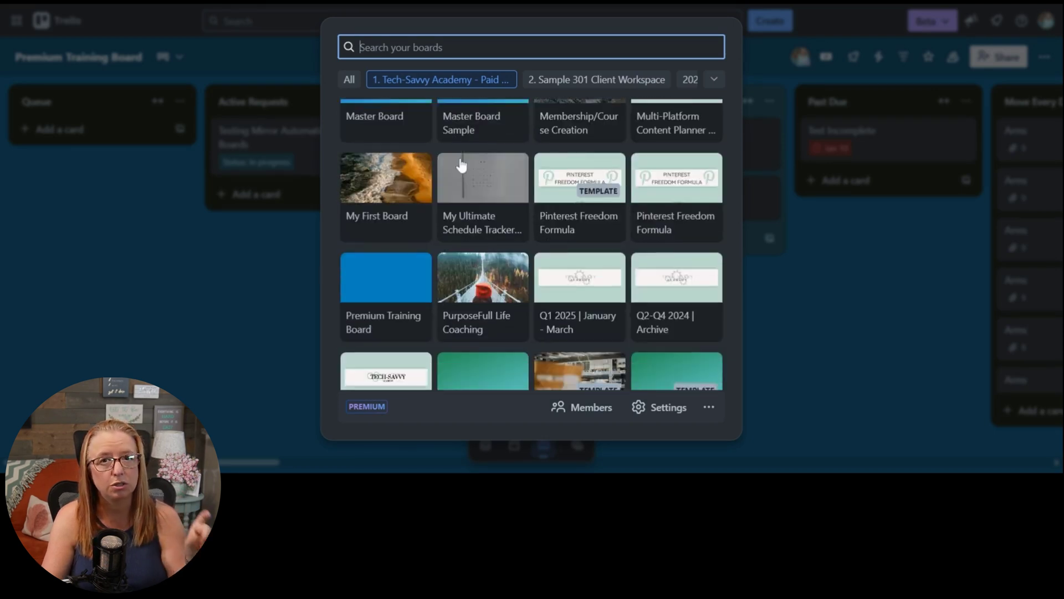
scroll(462, 166, down, 8)
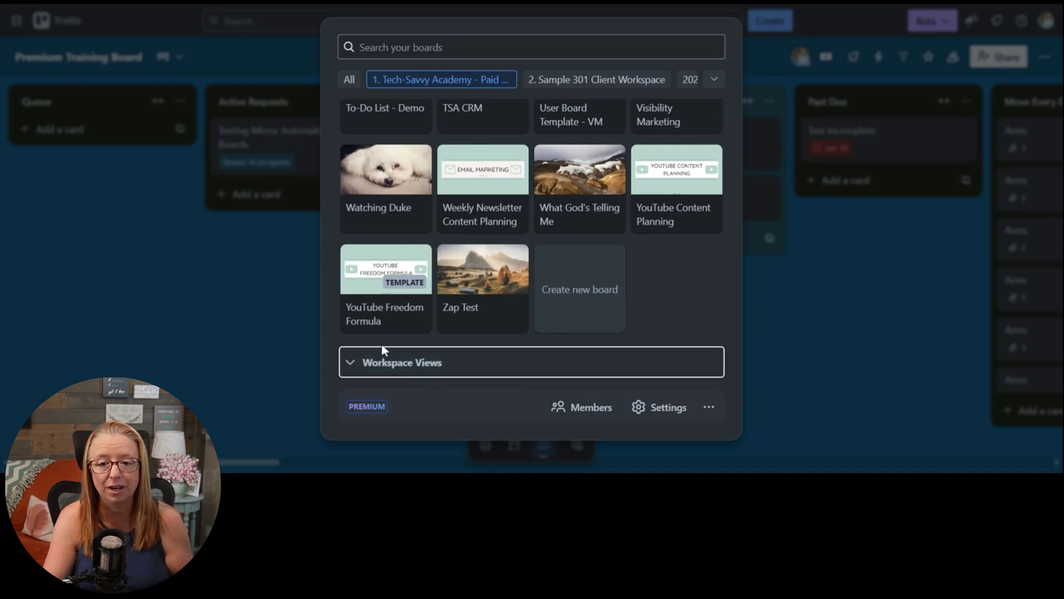
Expand Workspace Views, close the switcher, and open the Testing Mirror Automation Across Boards card
click(359, 363)
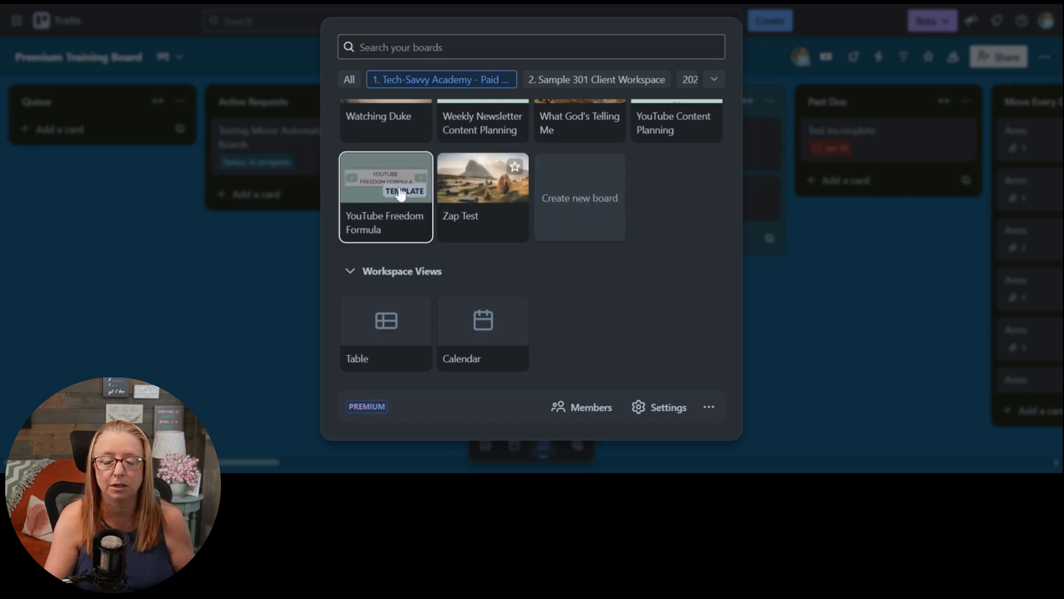
click(791, 270)
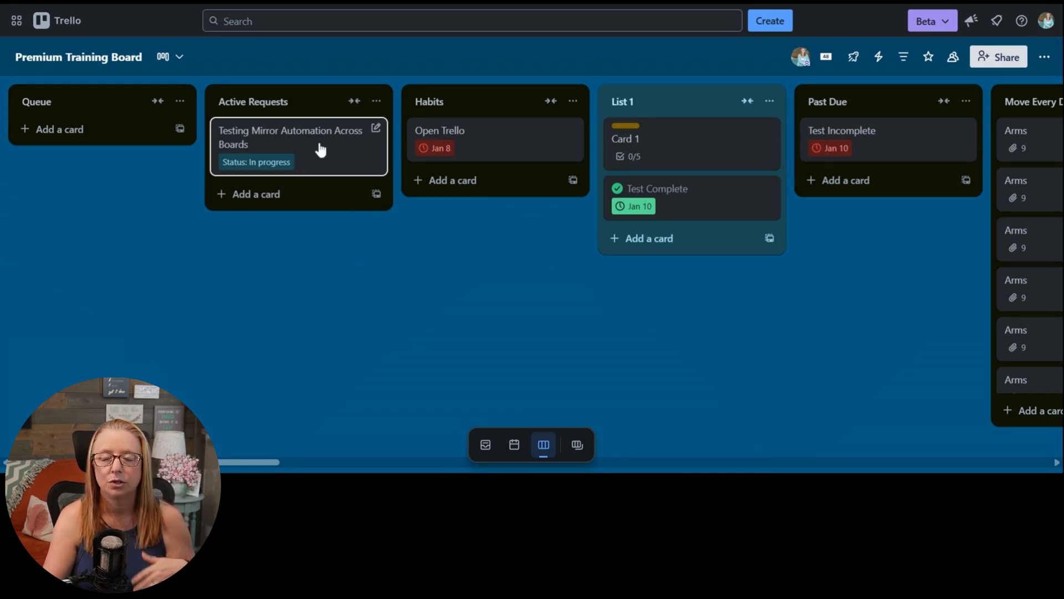
click(320, 156)
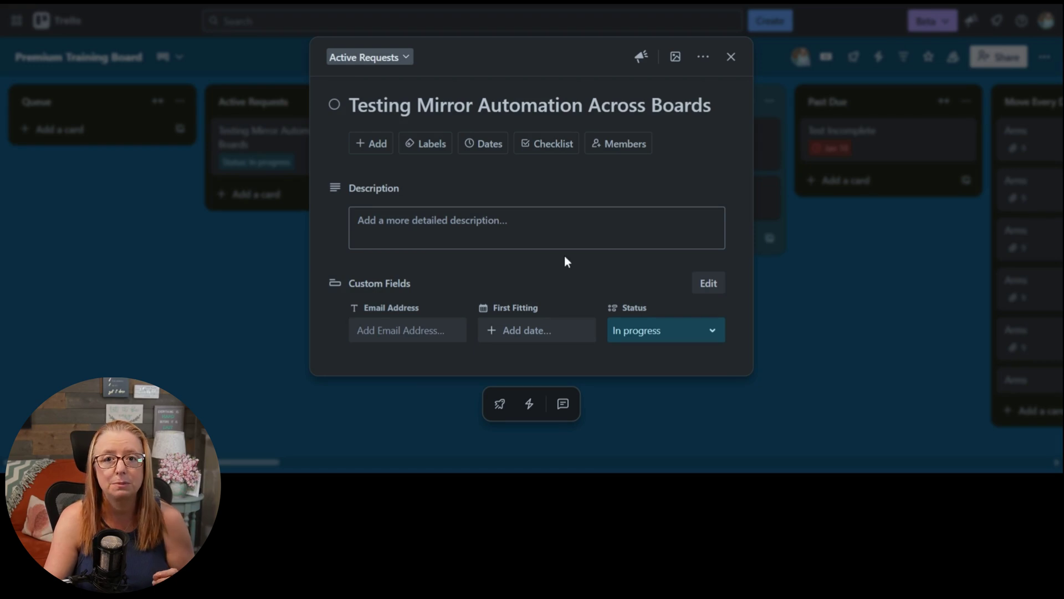
Show the card's comments and activity panel, listing its single added-to-Habits entry
click(563, 410)
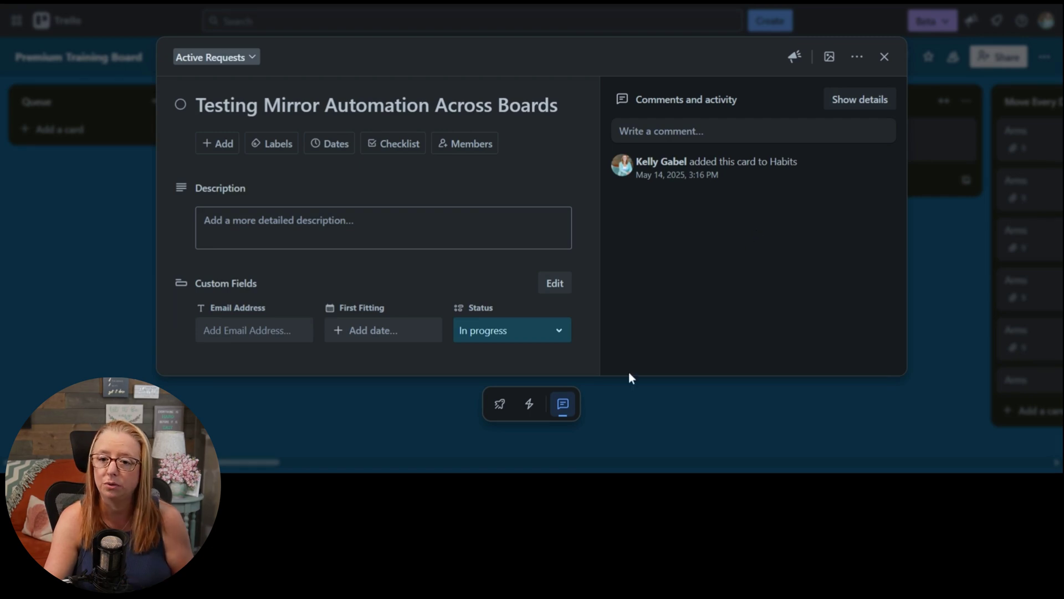
Close the comments and activity panel and reveal the card's Done and Snooze automation buttons
click(570, 417)
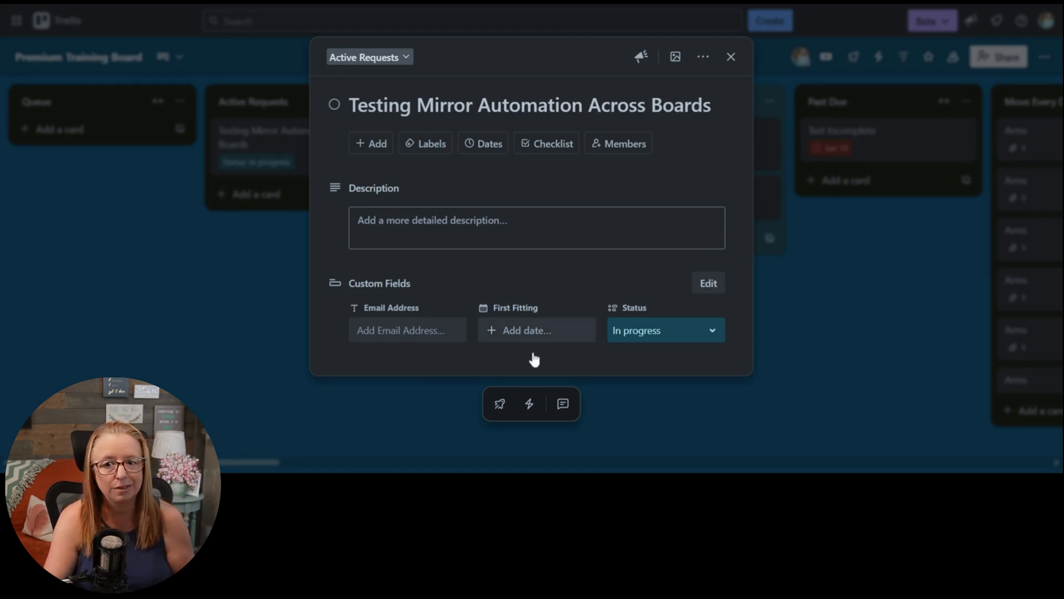
click(529, 413)
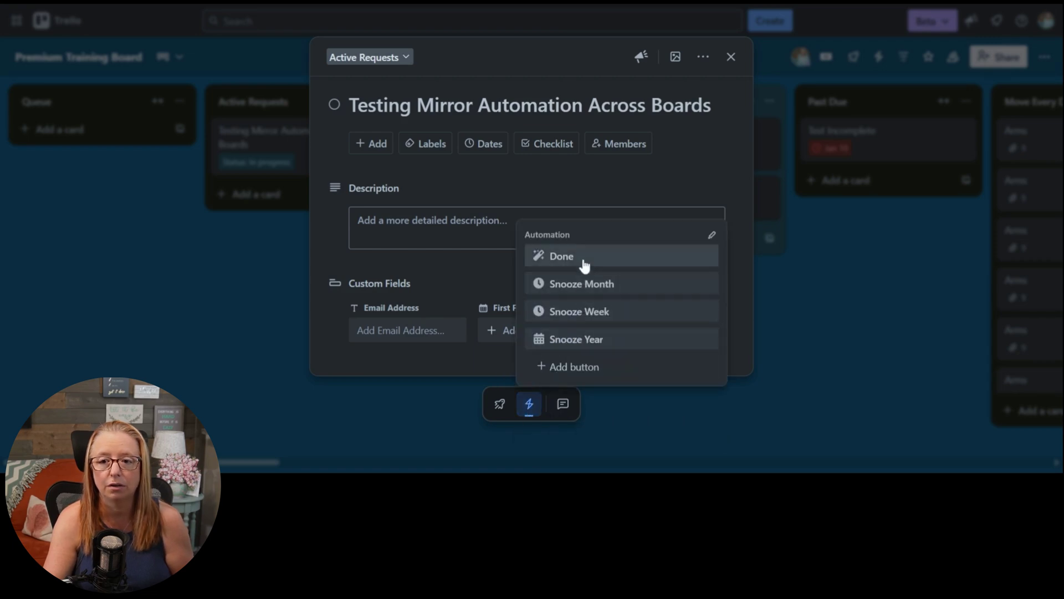
mouse_move(591, 342)
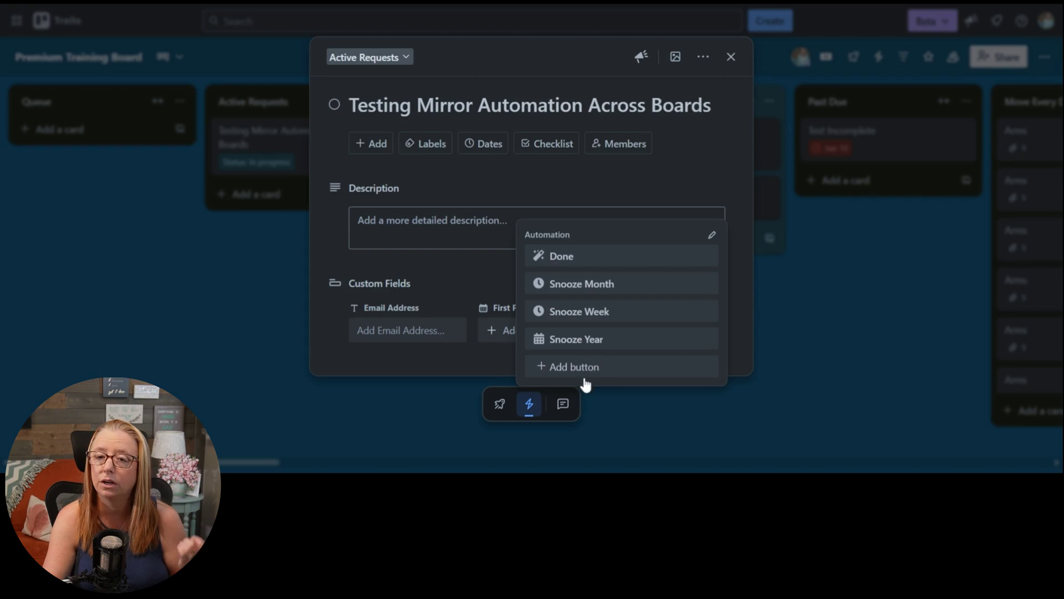
click(494, 361)
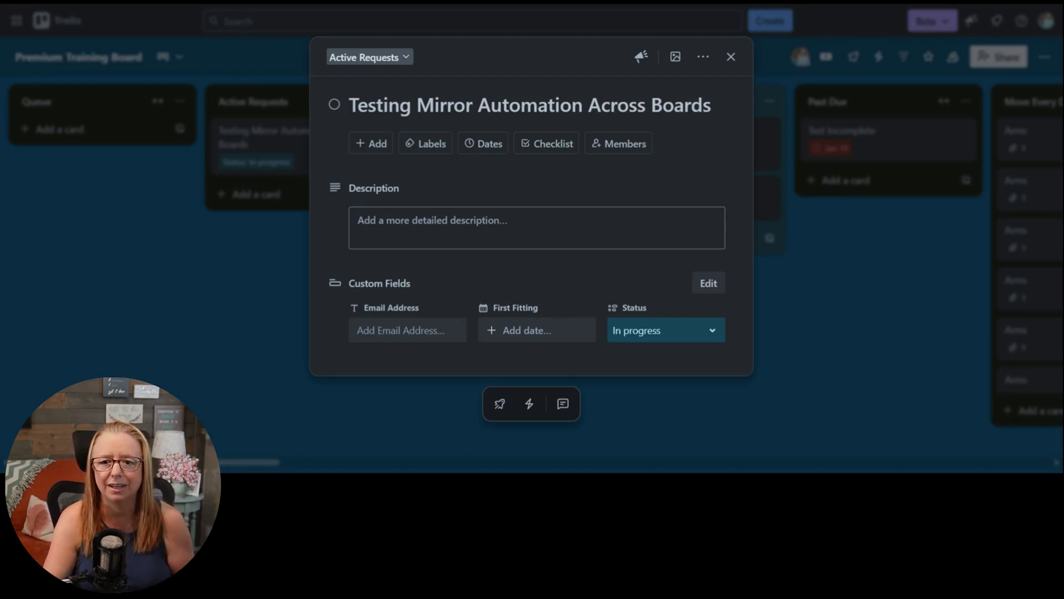
click(498, 413)
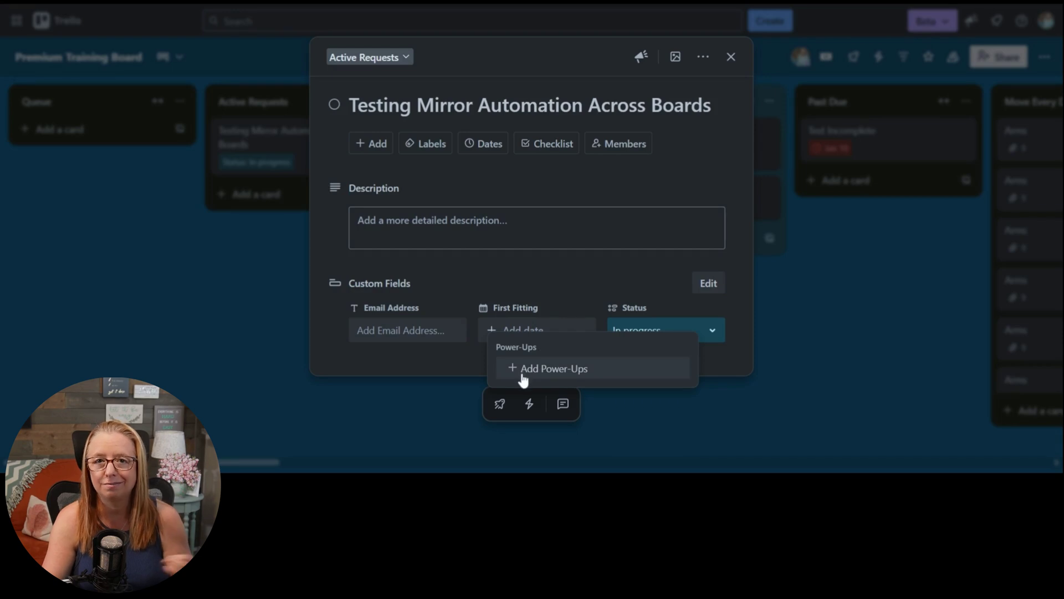
click(407, 350)
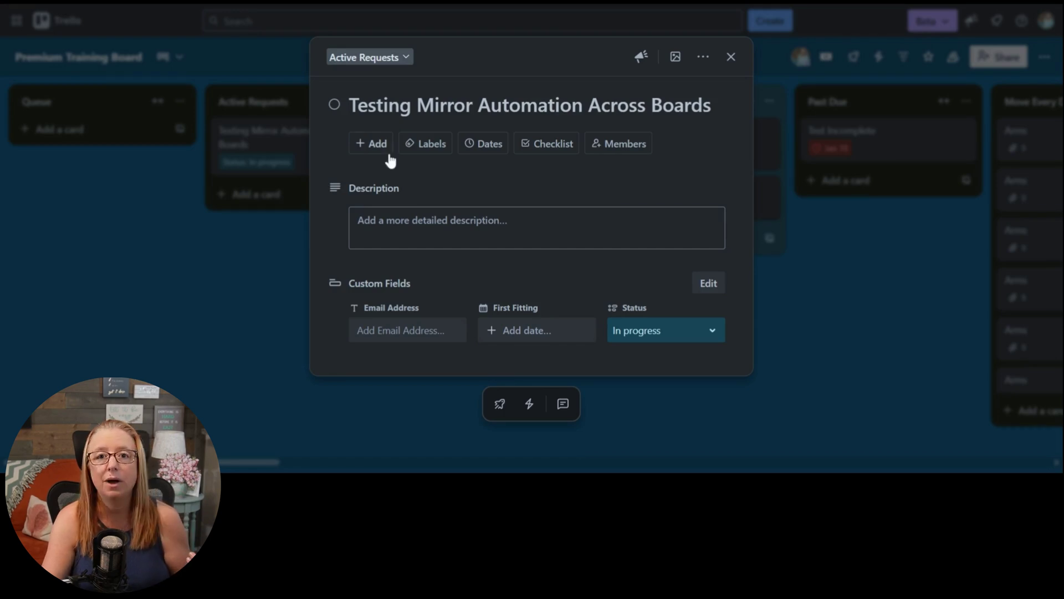
click(543, 145)
Confirm the new checklist on the card, then close it to view the Premium Training Board
click(551, 312)
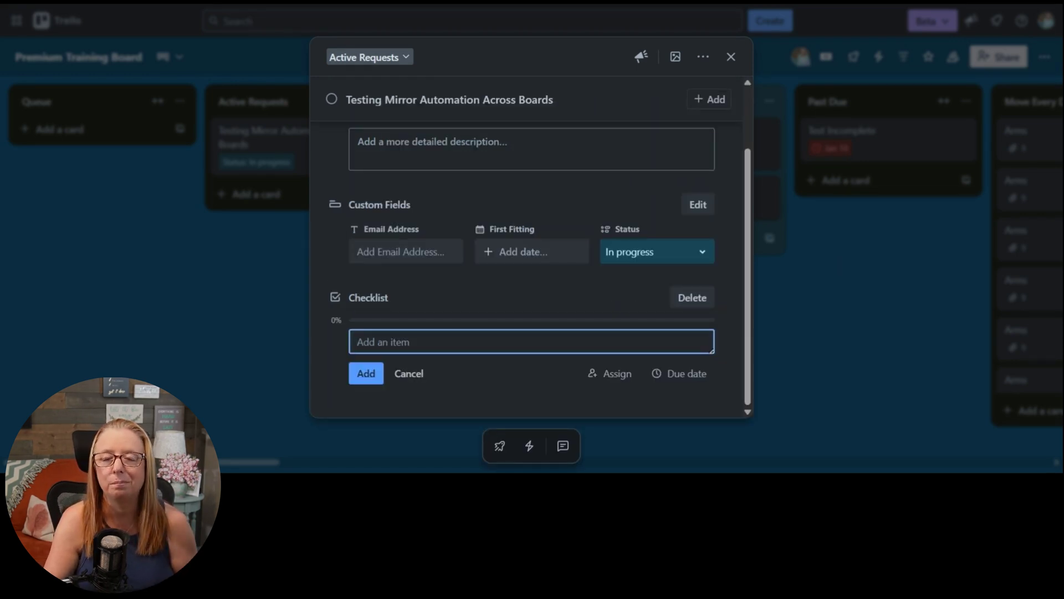
click(838, 260)
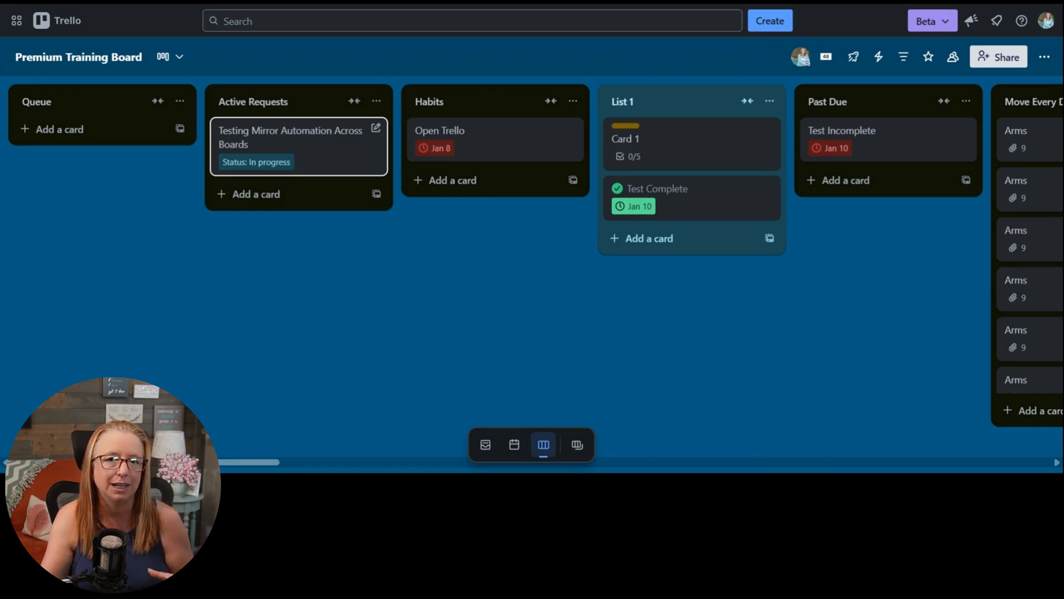
Show the Inbox panel next to the Premium Training Board's lists
click(485, 451)
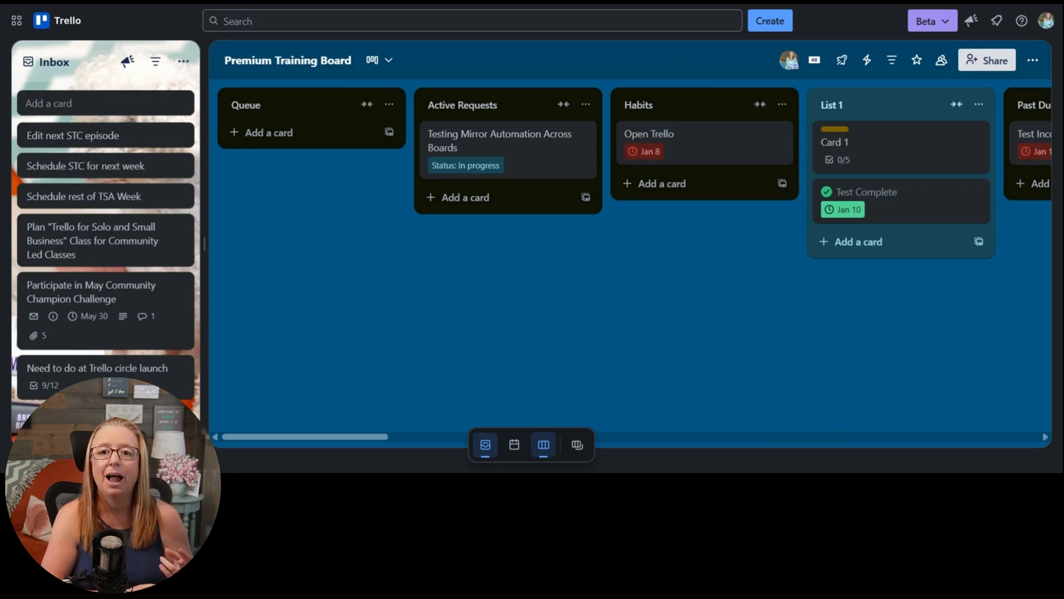
click(577, 445)
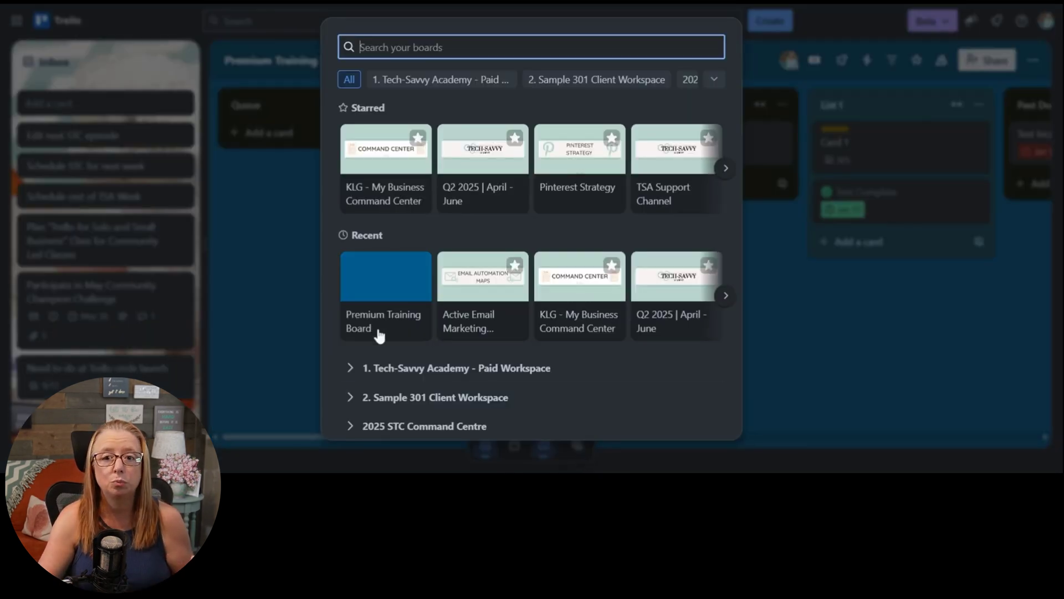
click(458, 316)
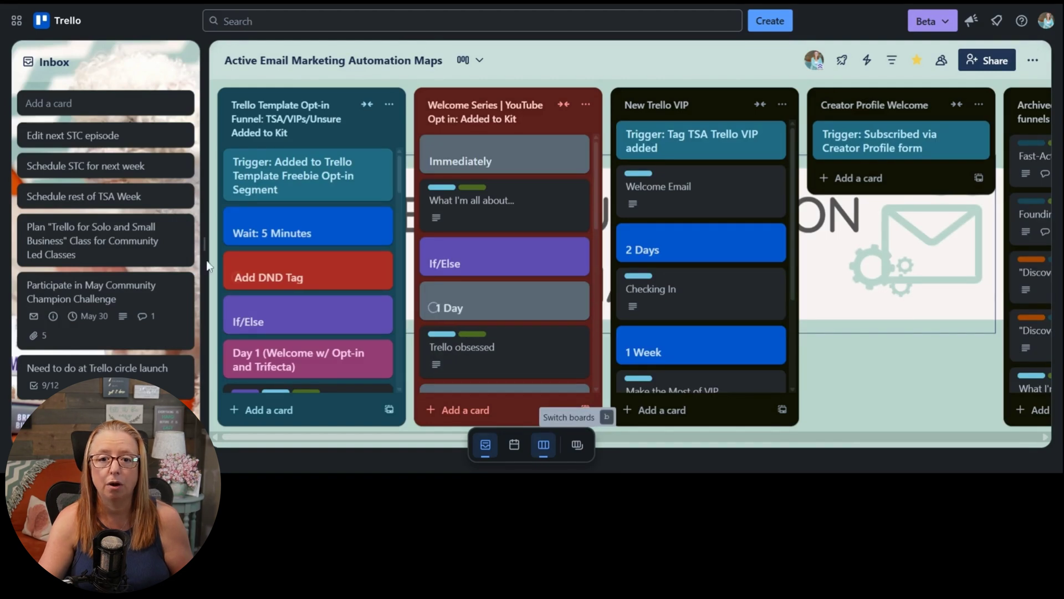
click(577, 444)
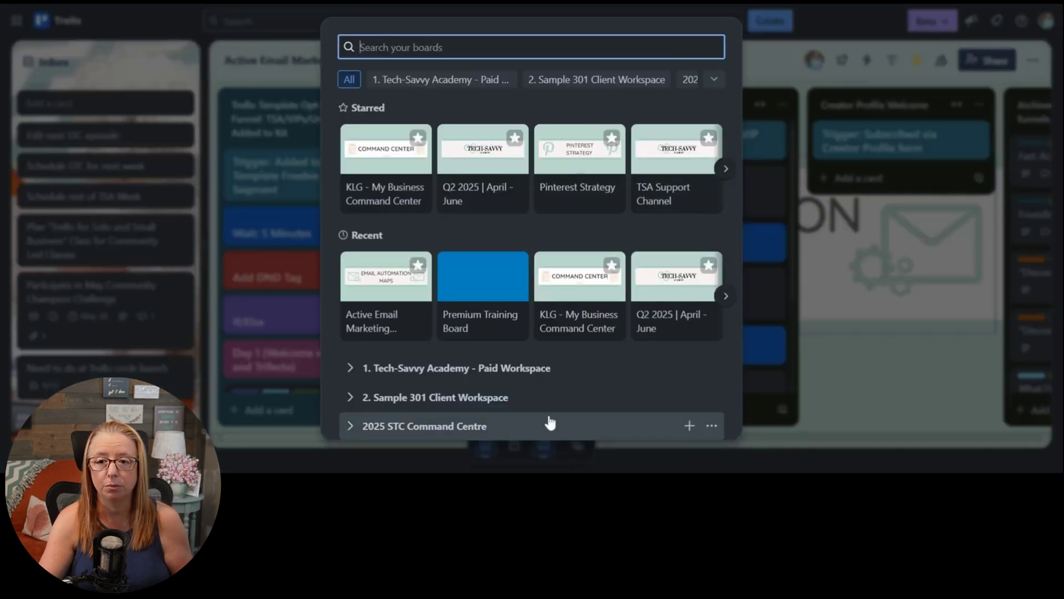
click(476, 298)
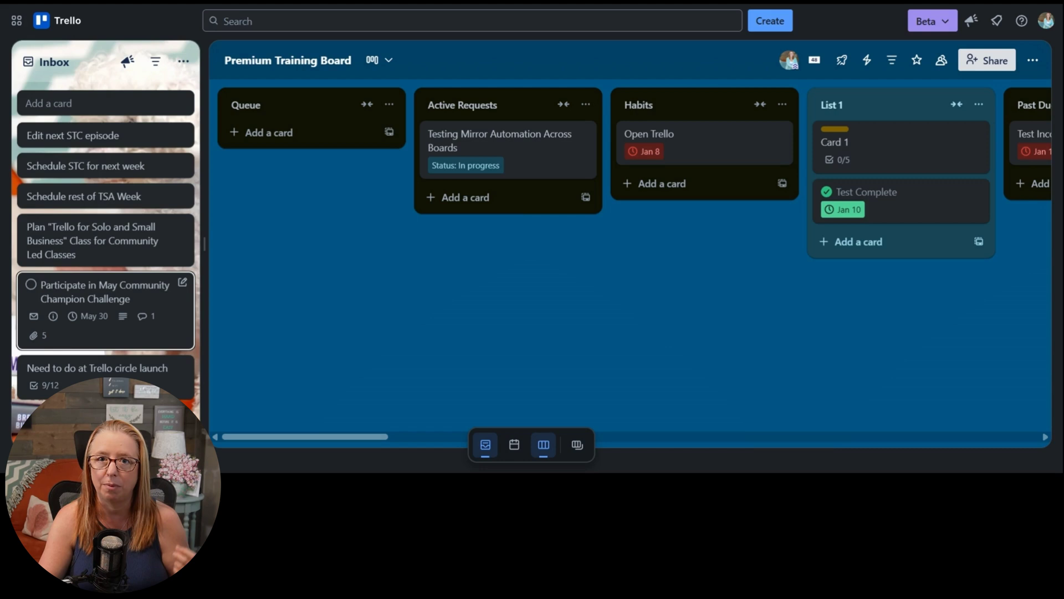
click(100, 293)
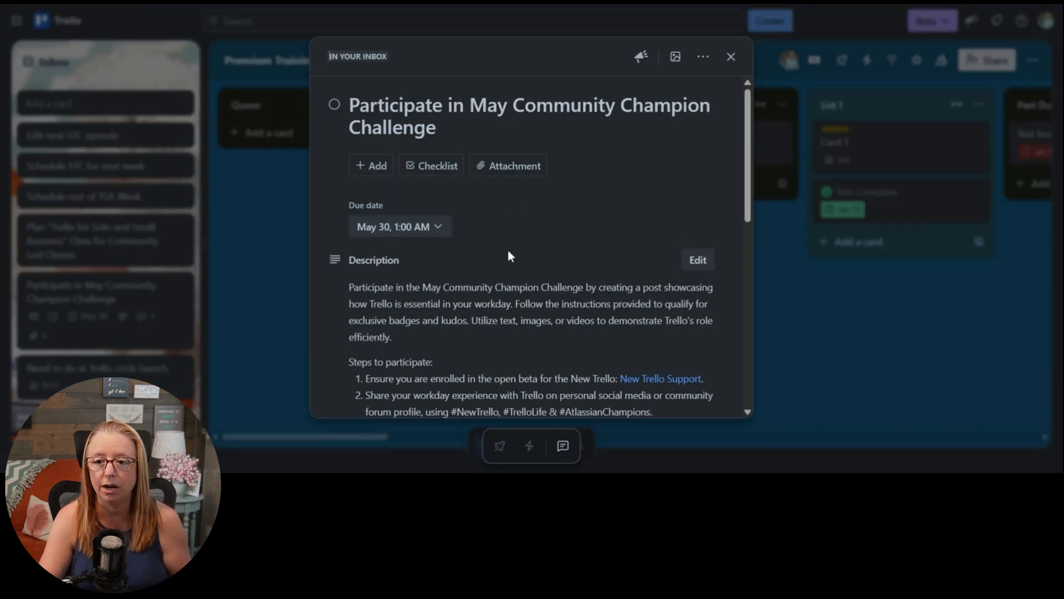
scroll(475, 239, down, 2)
scroll(466, 240, down, 5)
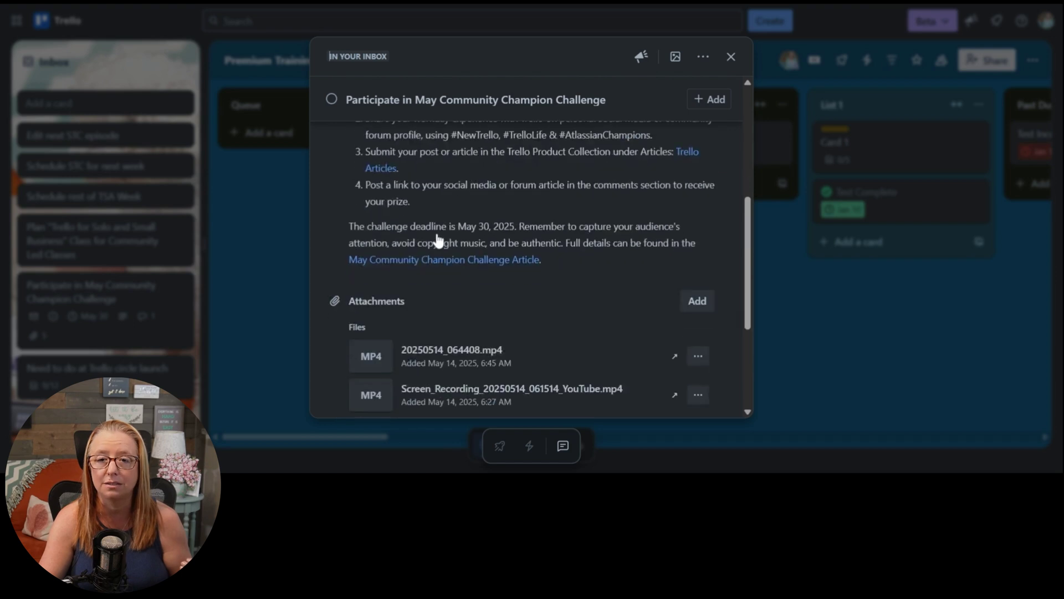
scroll(434, 236, down, 4)
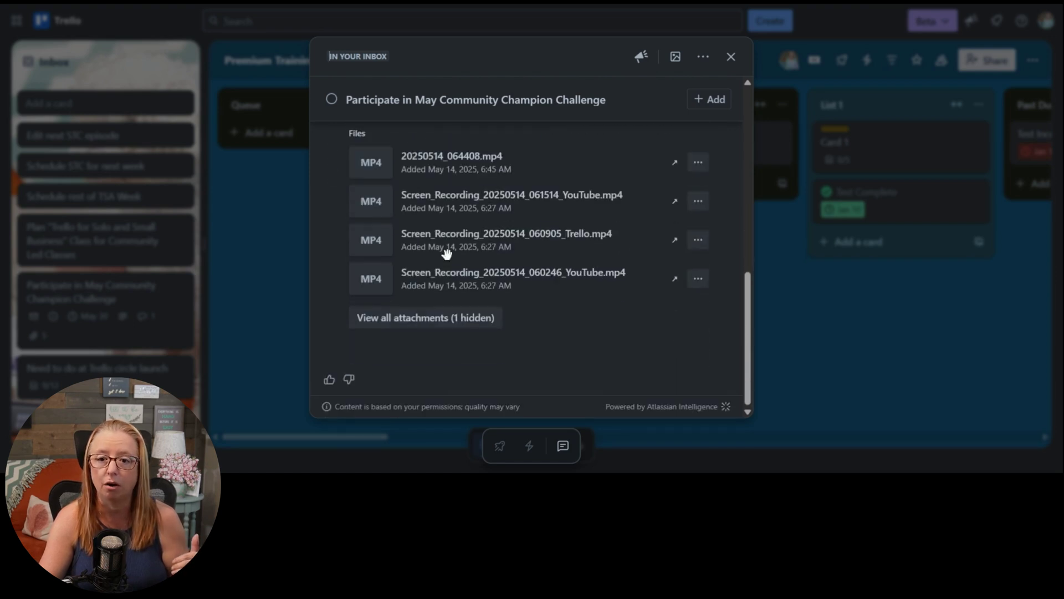
scroll(584, 360, up, 1)
scroll(583, 304, down, 1)
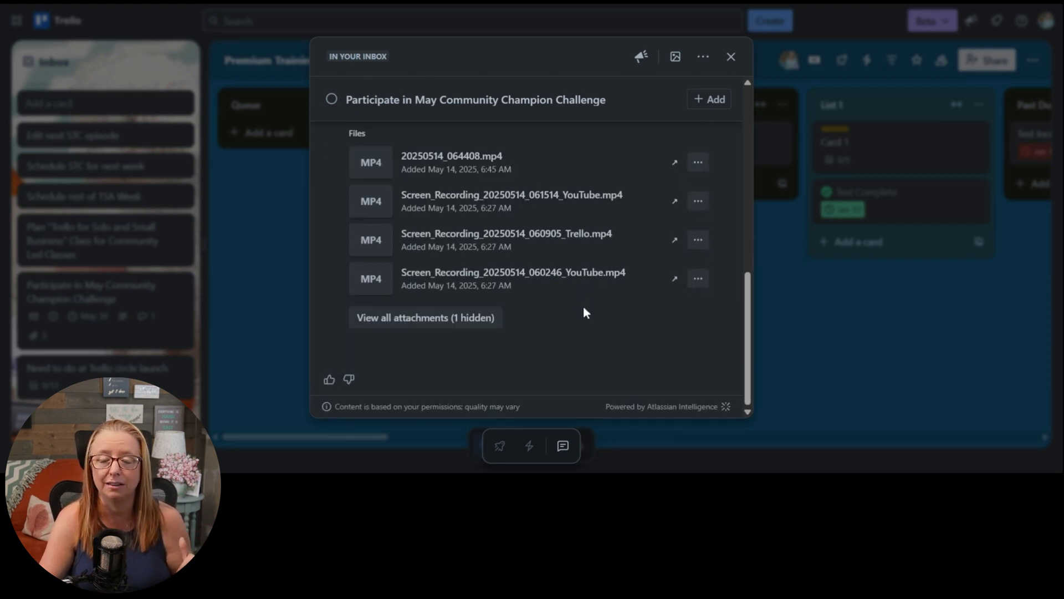
scroll(580, 311, up, 8)
click(730, 57)
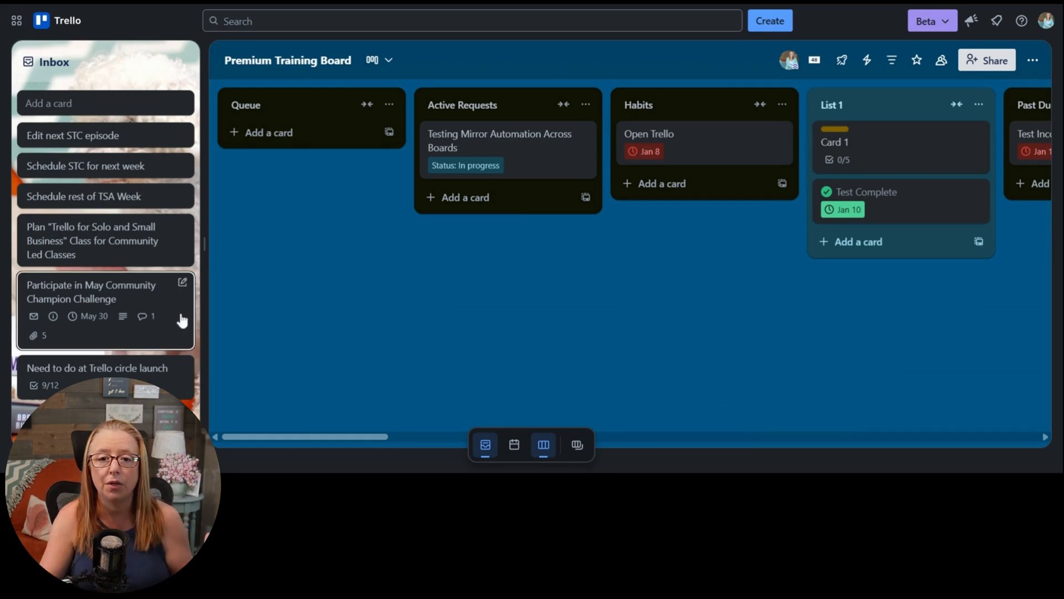
mouse_move(150, 304)
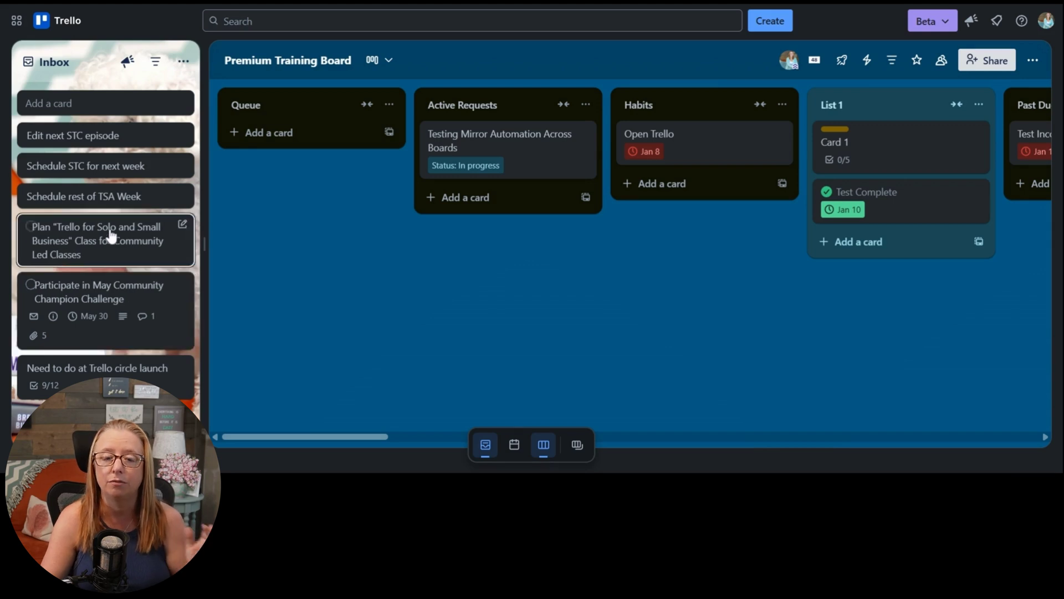
Swap the inbox for the planner and schedule Testing Mirror Automation Across Boards for Thursday May 15, 9 am
click(483, 447)
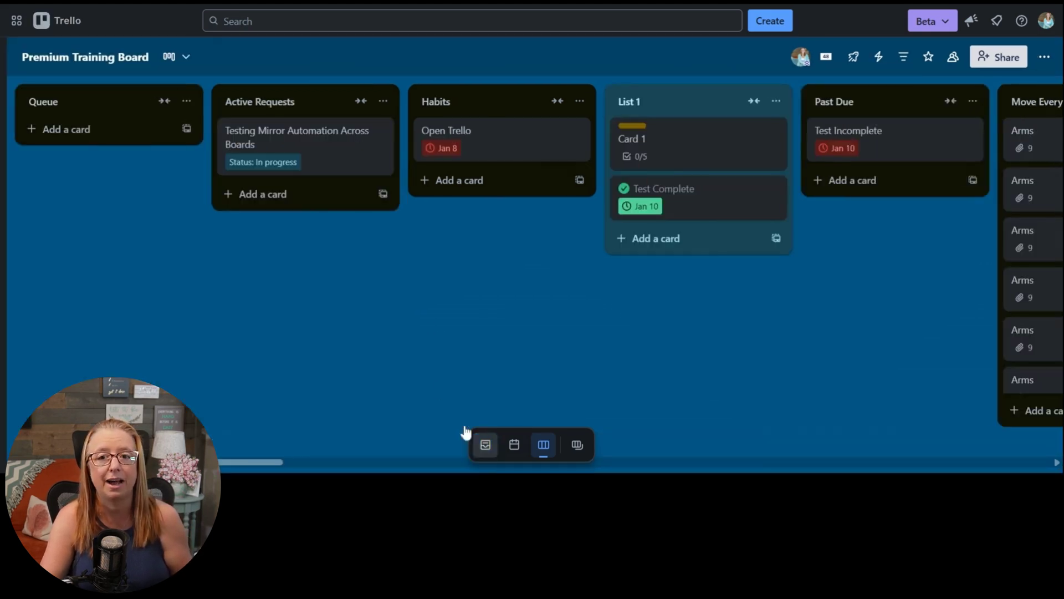
click(514, 447)
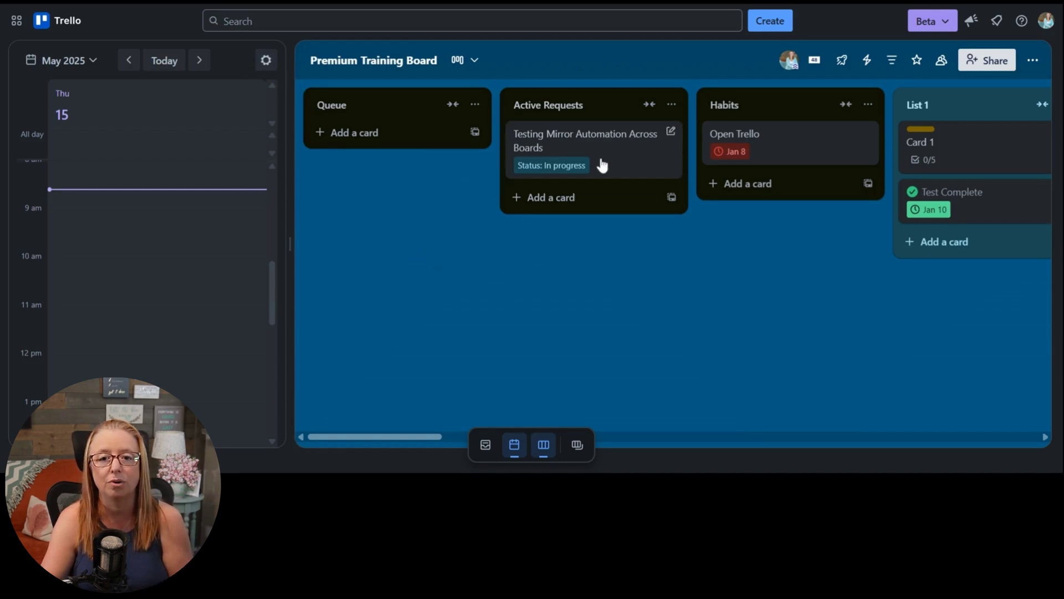
drag(602, 165, 157, 221)
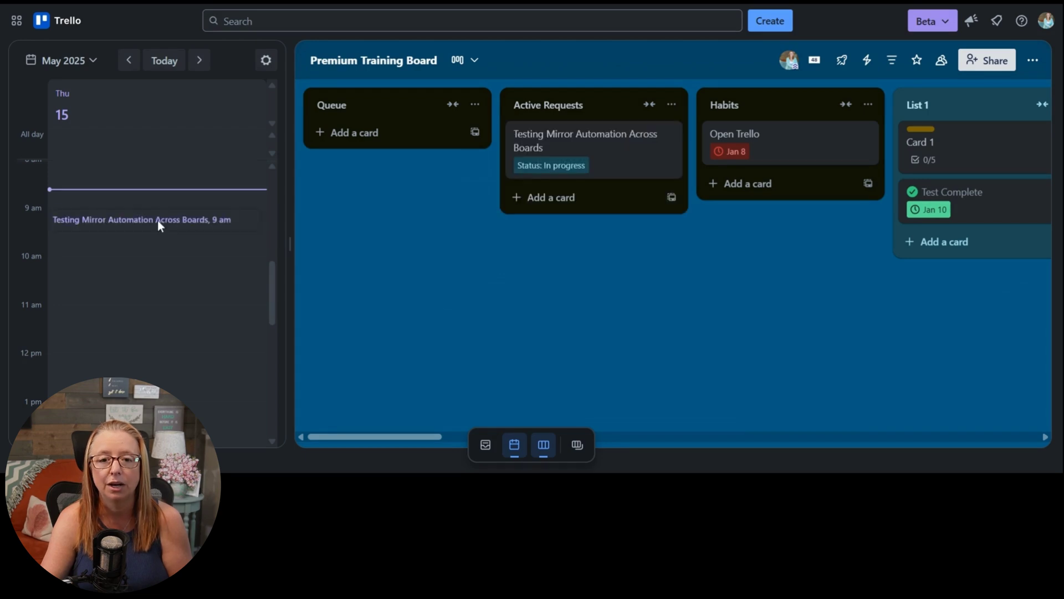